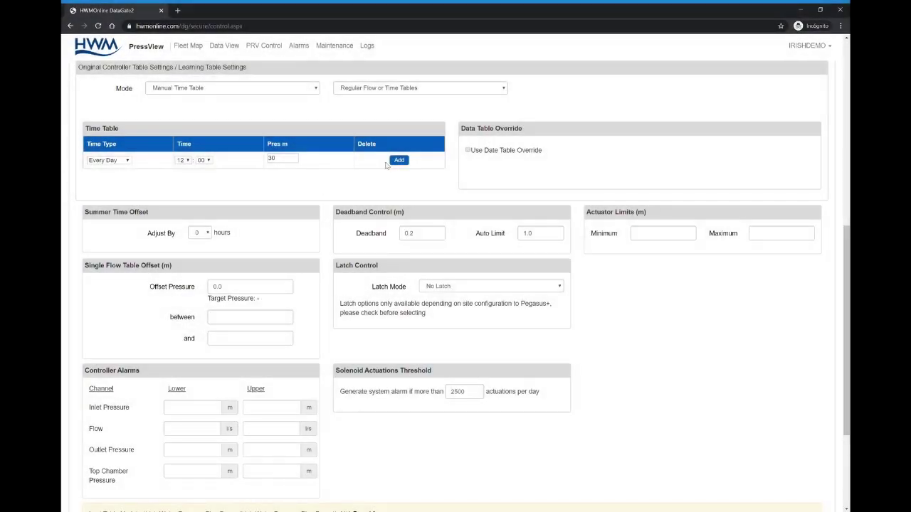
Step: Add the 12:00 step at 30 m and the 12:05 step at 35 m
{"action": "left_click", "coordinate": [400, 161]}
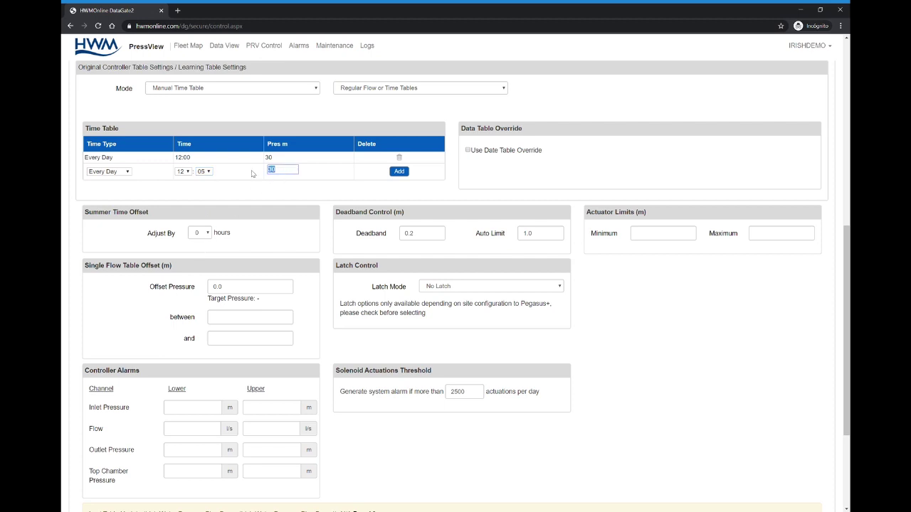
{"action": "double_click", "coordinate": [279, 171]}
{"action": "type", "text": "35"}
{"action": "left_click", "coordinate": [400, 174]}
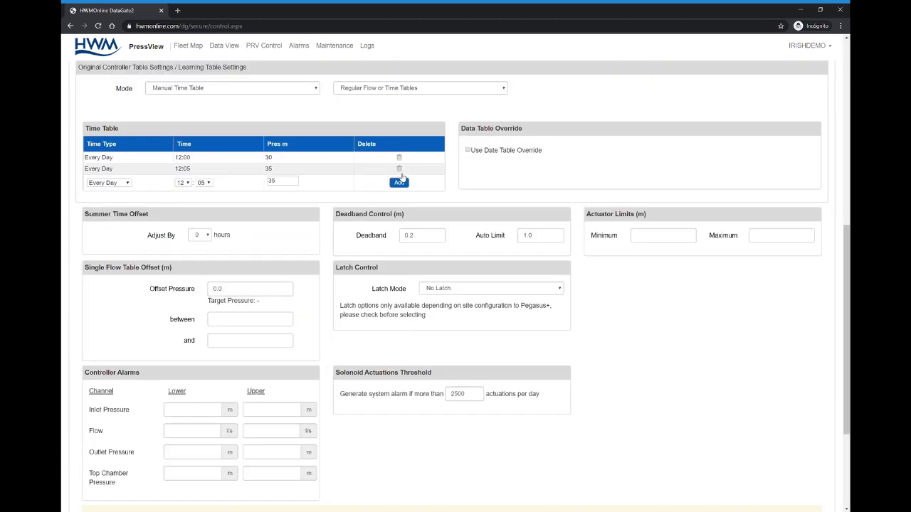
Step: Add the 12:15 step at 35 m and the 12:20 step at 40 m
{"action": "left_click", "coordinate": [209, 183]}
{"action": "key", "text": "Down"}
{"action": "key", "text": "Down"}
{"action": "left_click", "coordinate": [400, 185]}
{"action": "left_click", "coordinate": [400, 183]}
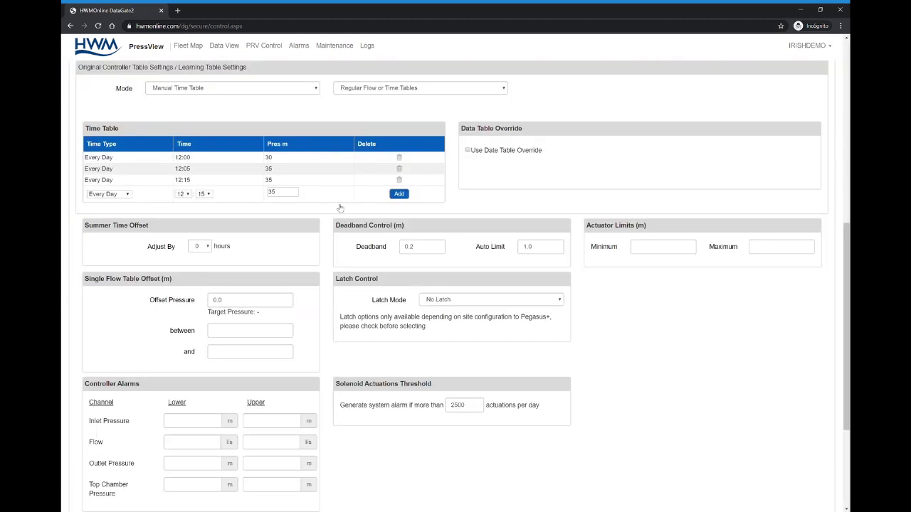
{"action": "left_click", "coordinate": [209, 194]}
{"action": "key", "text": "Down"}
{"action": "key", "text": "Tab"}
{"action": "type", "text": "40"}
{"action": "left_click", "coordinate": [402, 196]}
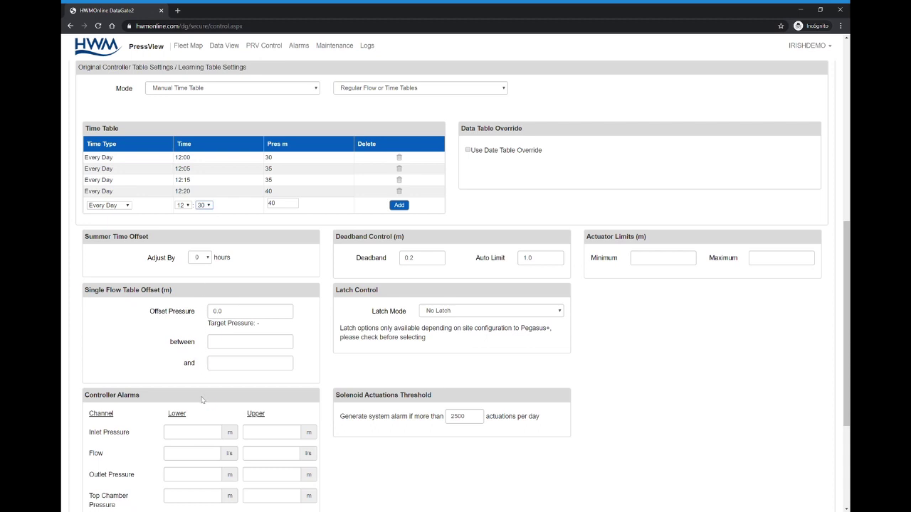
Step: Add the 12:30 step at 40 m and the 12:35 step at 55 m
{"action": "left_click", "coordinate": [399, 206]}
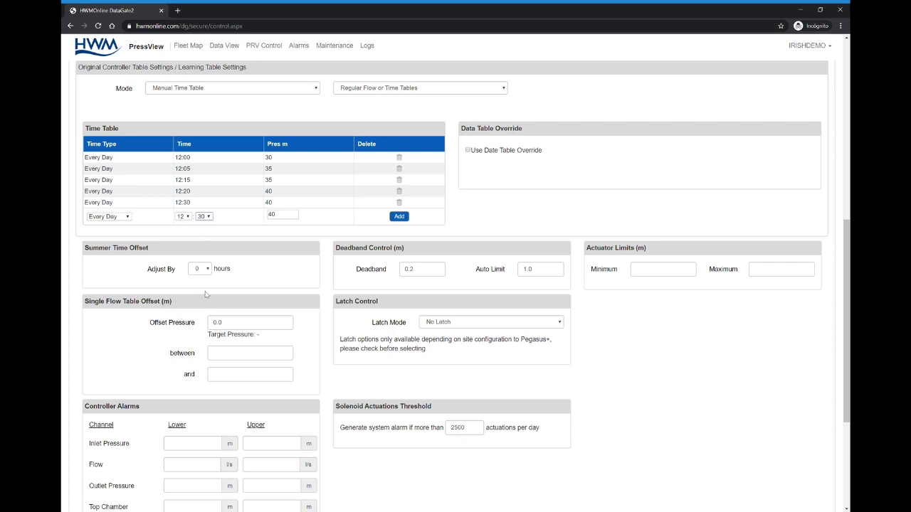
{"action": "key", "text": "Down"}
{"action": "double_click", "coordinate": [289, 219]}
{"action": "type", "text": "55"}
{"action": "left_click", "coordinate": [400, 217]}
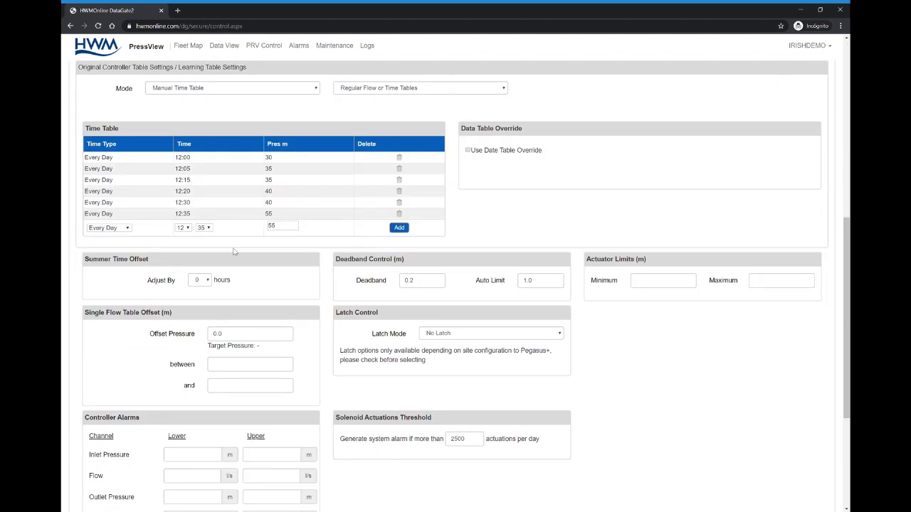
Step: Add a 13:05 step at 55 m, then begin changing the next step's minute
{"action": "left_click", "coordinate": [183, 228]}
{"action": "left_click", "coordinate": [184, 425]}
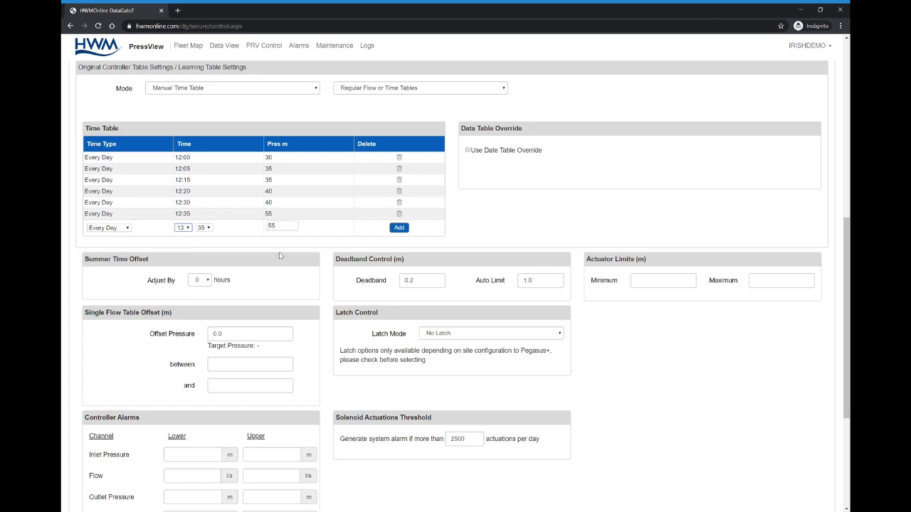
{"action": "left_click", "coordinate": [206, 229]}
{"action": "left_click", "coordinate": [203, 306]}
{"action": "left_click", "coordinate": [398, 228]}
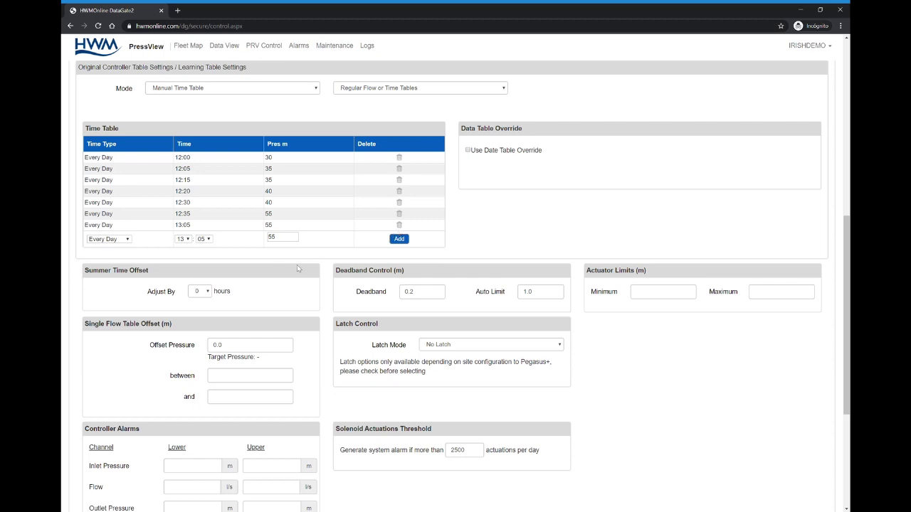
{"action": "left_click", "coordinate": [207, 240]}
Step: Add the 13:10 step at 40 m and the 13:15 step at 35 m
{"action": "double_click", "coordinate": [287, 237]}
{"action": "type", "text": "40"}
{"action": "left_click", "coordinate": [401, 239]}
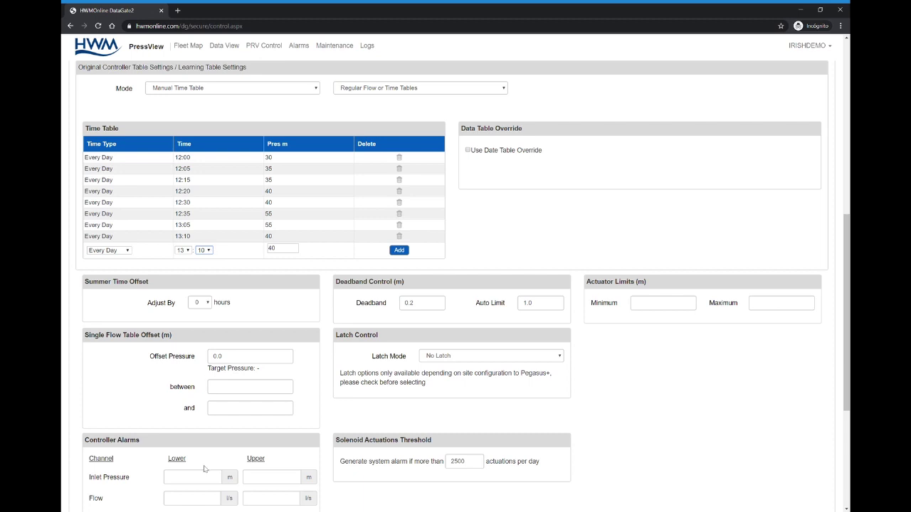
{"action": "key", "text": "Down"}
{"action": "key", "text": "Tab"}
{"action": "type", "text": "35"}
{"action": "left_click", "coordinate": [399, 250]}
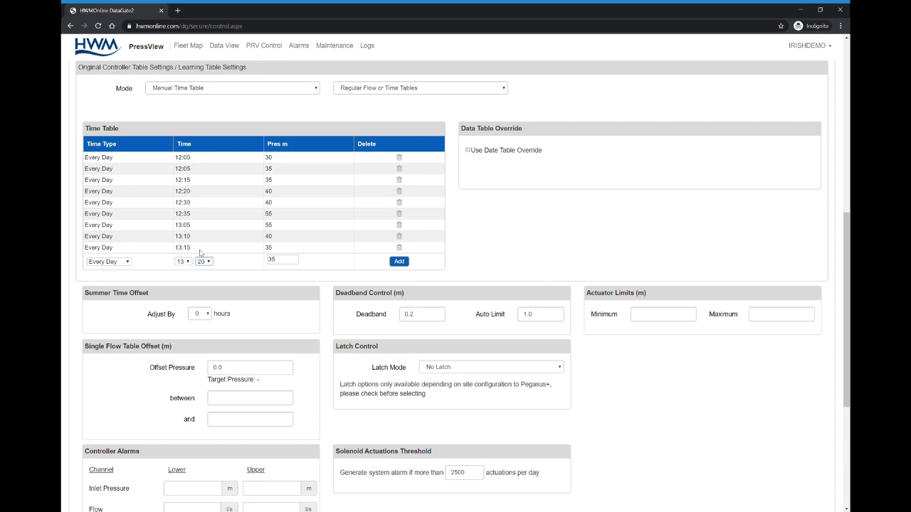
Step: Add the final 13:20 step with pressure 30 m
{"action": "left_click", "coordinate": [297, 265]}
{"action": "left_click_drag", "start_coordinate": [297, 265], "coordinate": [261, 263]}
{"action": "type", "text": "30"}
{"action": "left_click", "coordinate": [399, 261]}
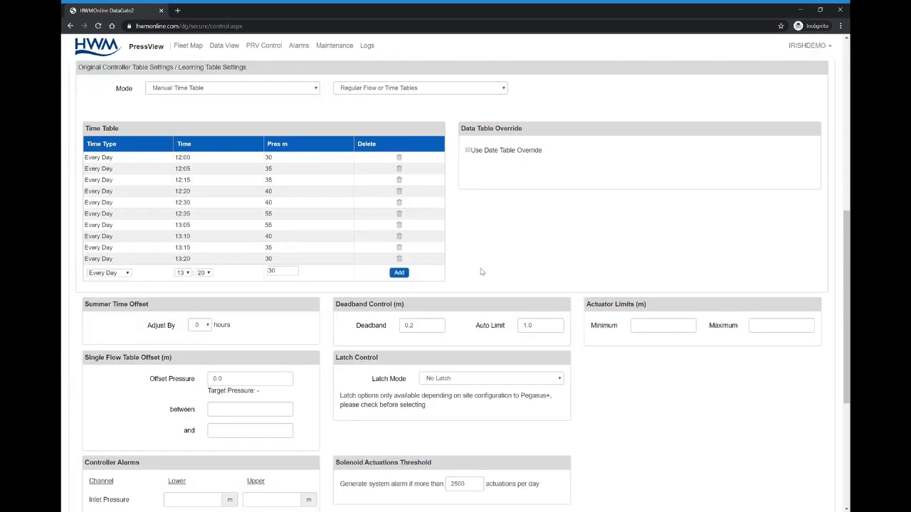
Step: Pick 'Latch On High Unreachable (Fully Open PRV)' from the Latch Mode list and submit the form
{"action": "scroll", "coordinate": [481, 271], "scroll_direction": "down", "scroll_amount": 2}
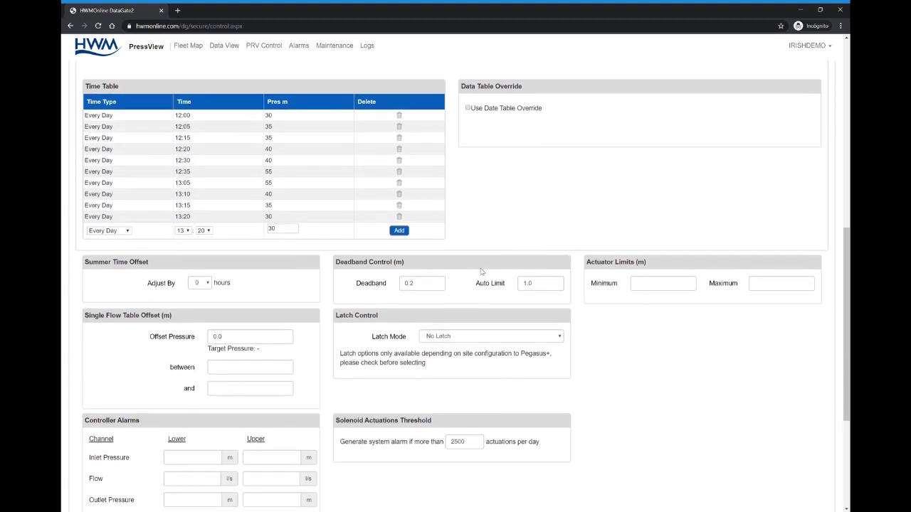
{"action": "scroll", "coordinate": [481, 272], "scroll_direction": "down", "scroll_amount": 1}
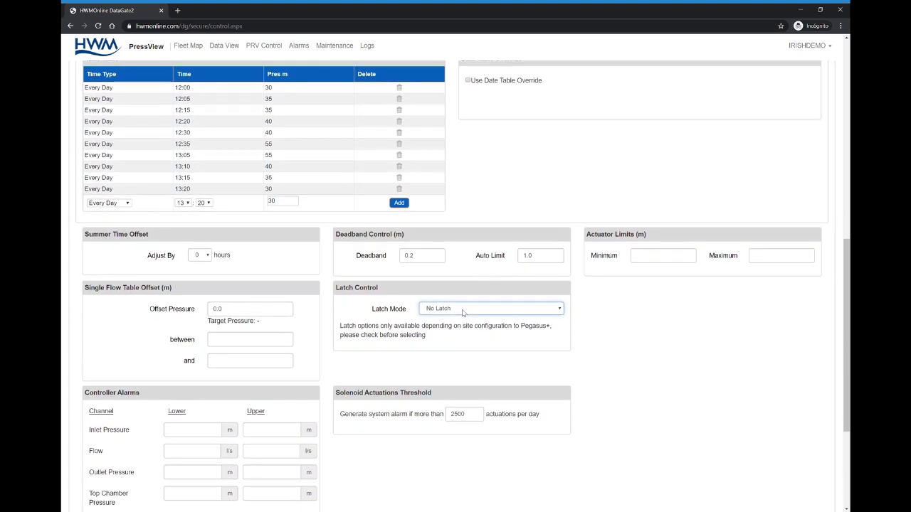
{"action": "left_click", "coordinate": [462, 311]}
{"action": "left_click", "coordinate": [454, 327]}
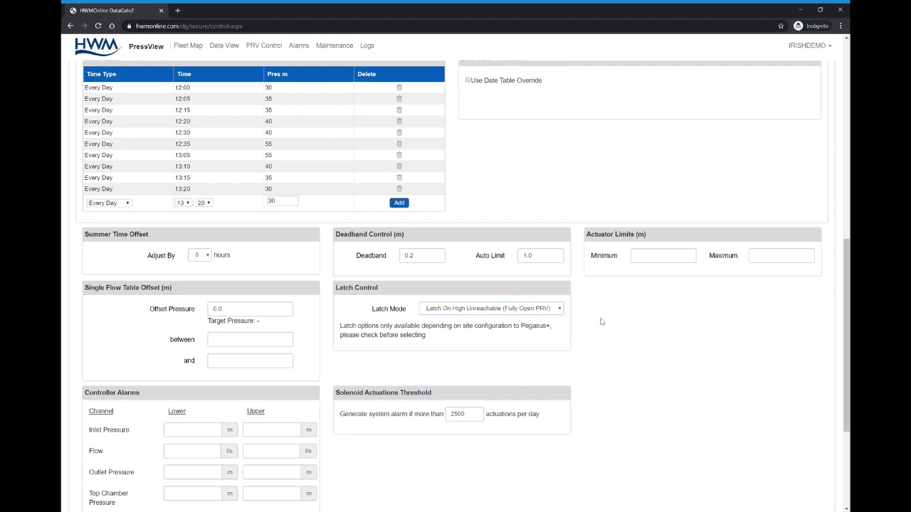
{"action": "scroll", "coordinate": [602, 321], "scroll_direction": "down", "scroll_amount": 3}
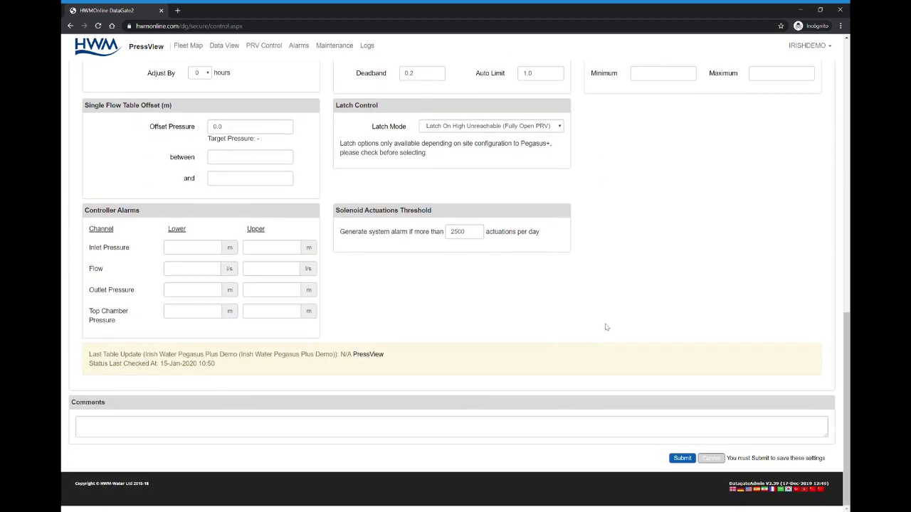
{"action": "left_click", "coordinate": [682, 460]}
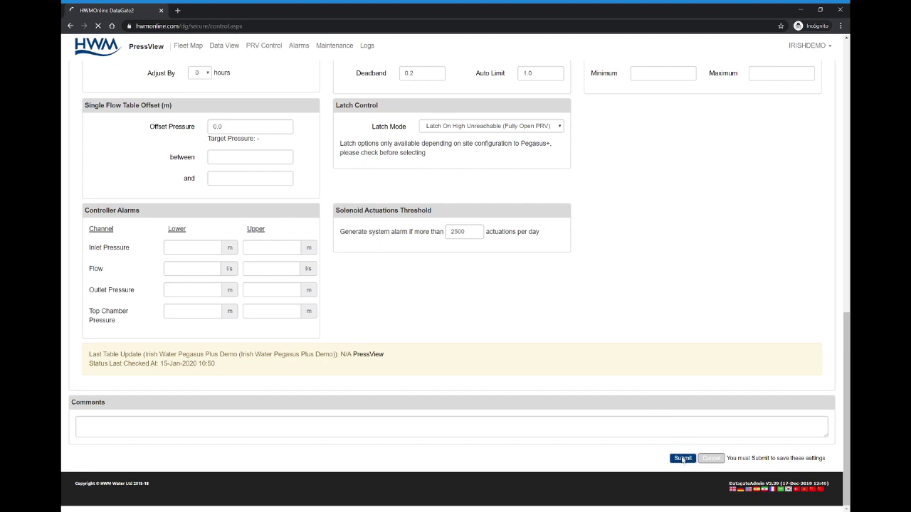